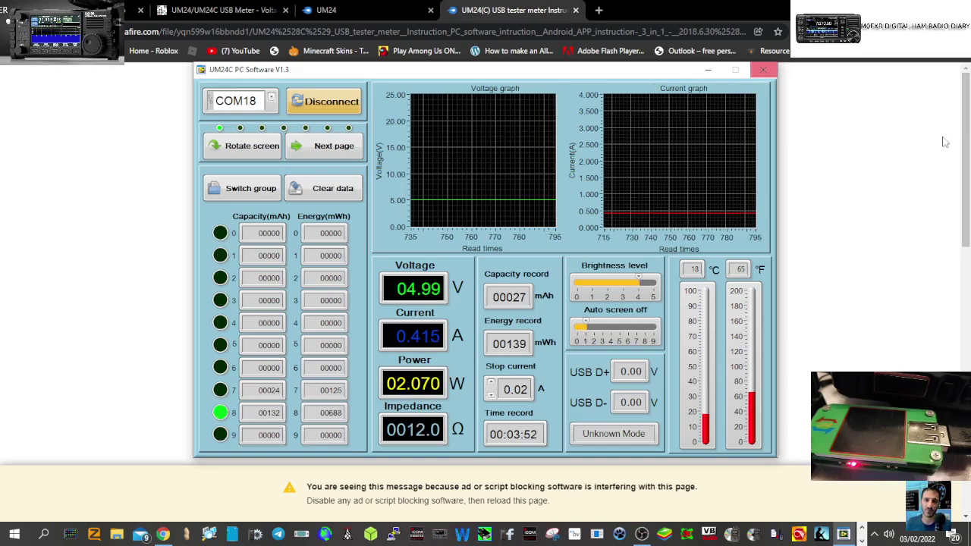
- Rotate the meter's display through five orientation changes, ending upright again
click(220, 150)
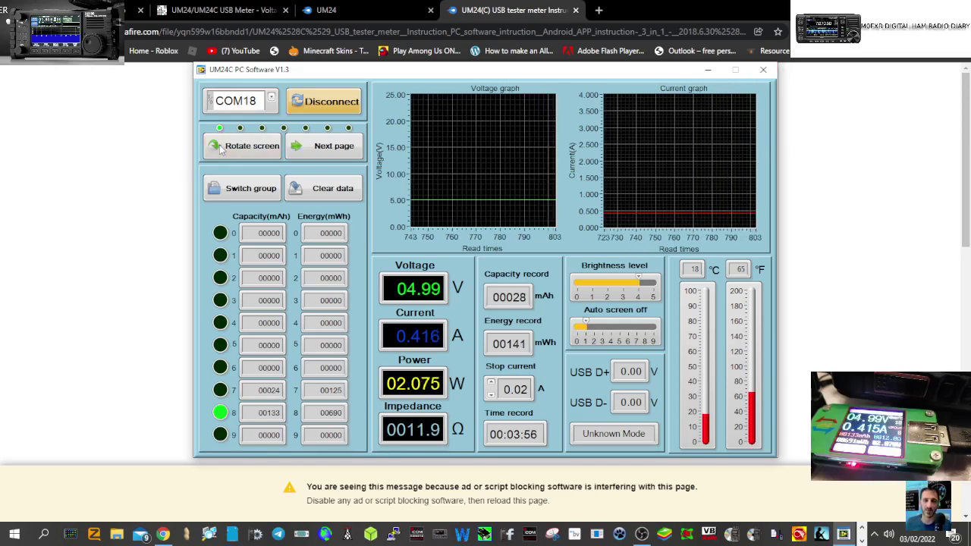
click(220, 149)
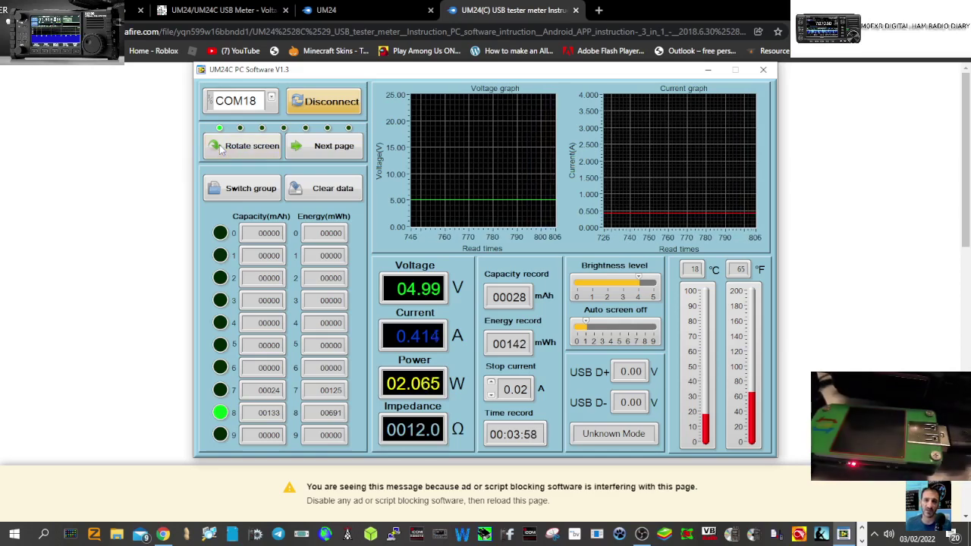
click(220, 150)
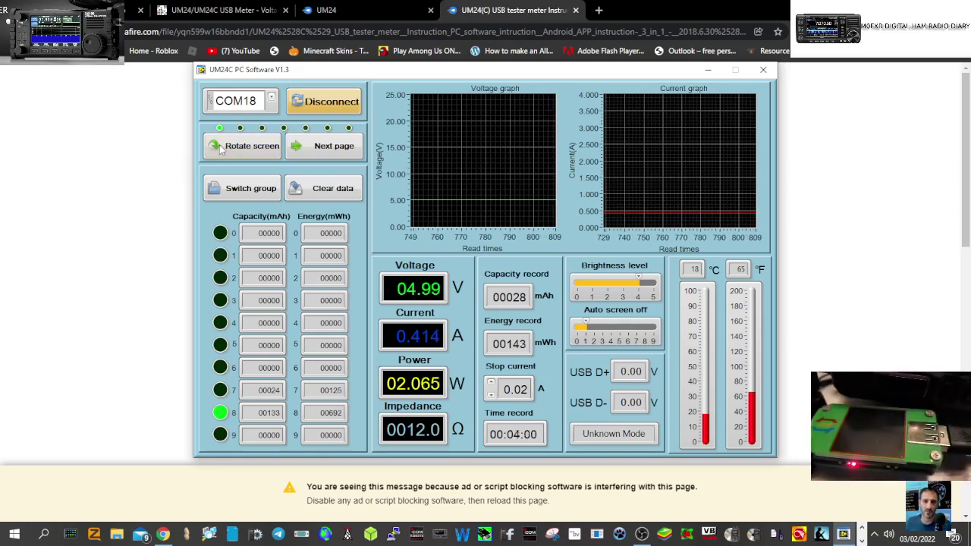
click(220, 149)
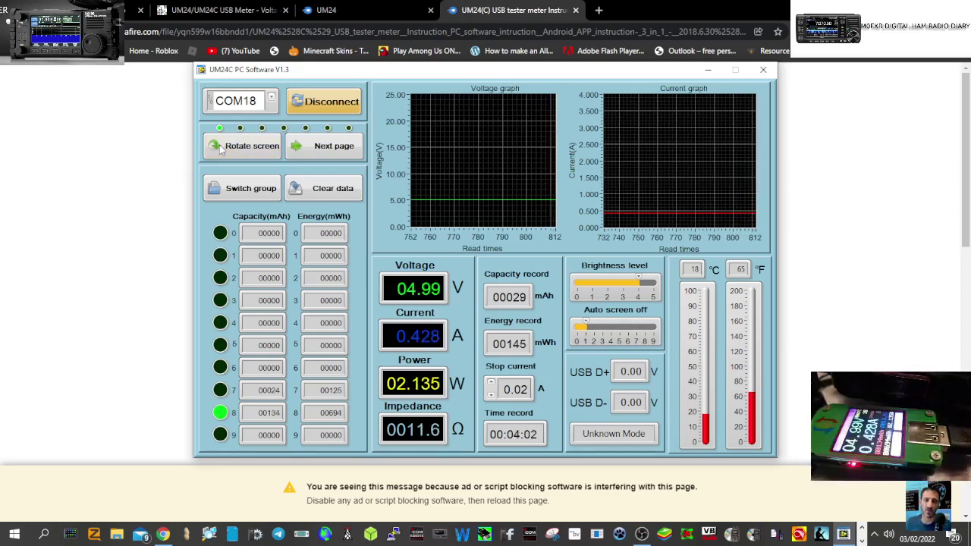
click(220, 150)
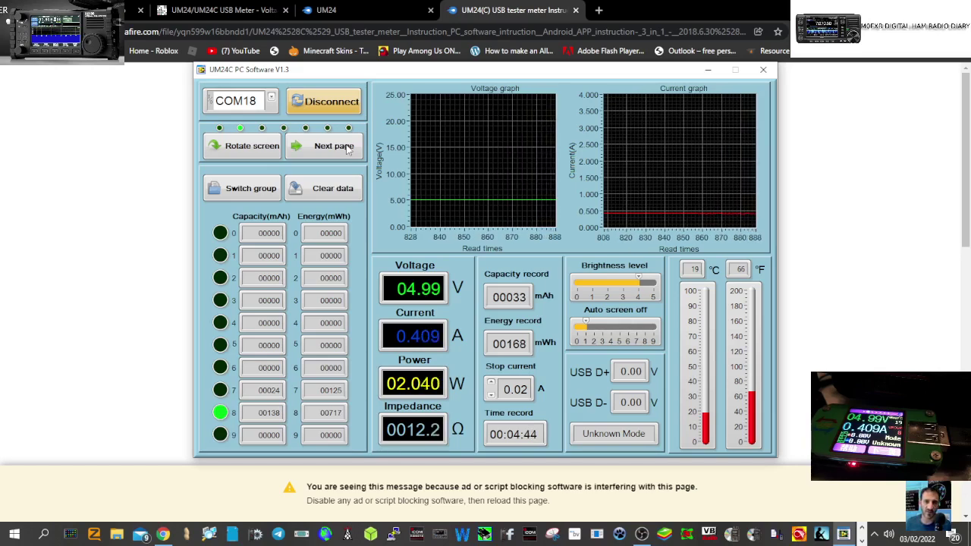
- Advance the meter one screen page and set its auto screen-off level to about 4
click(347, 150)
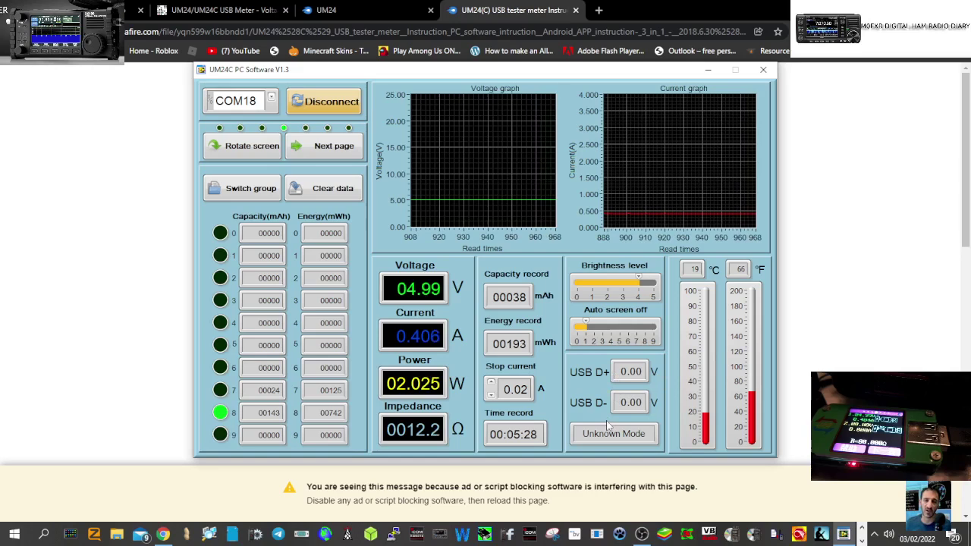
click(616, 331)
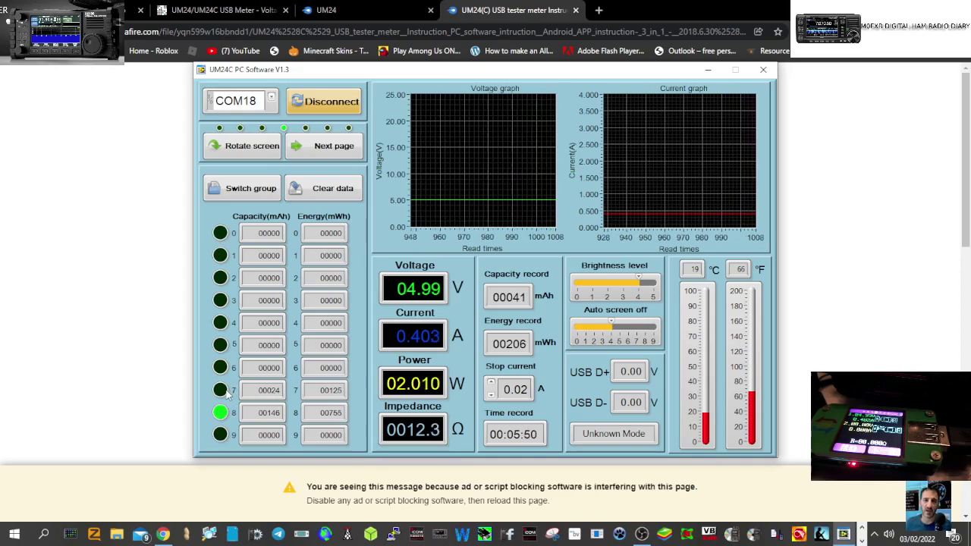
- Cycle the recording data group from 9 through 0, 1 and 2 until group 4 is active
click(245, 190)
click(246, 190)
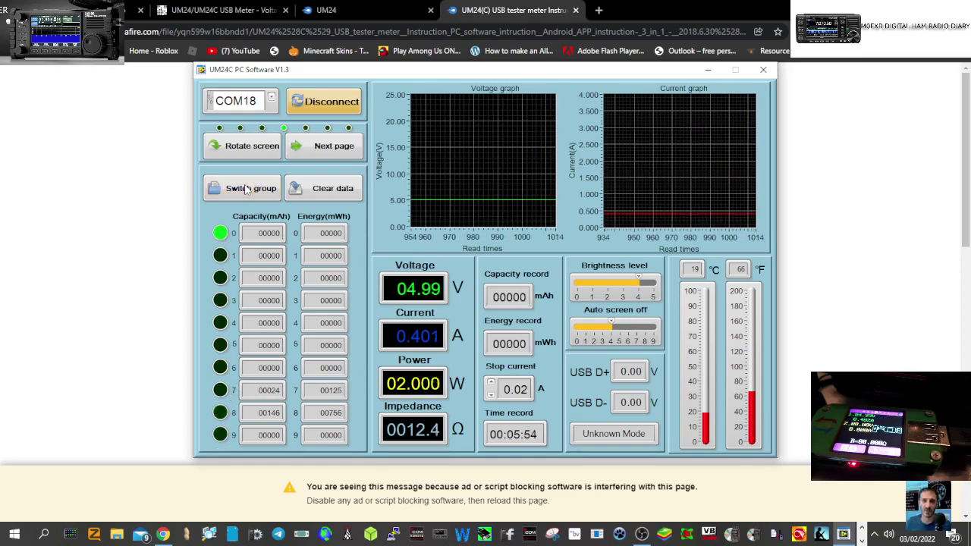
click(246, 189)
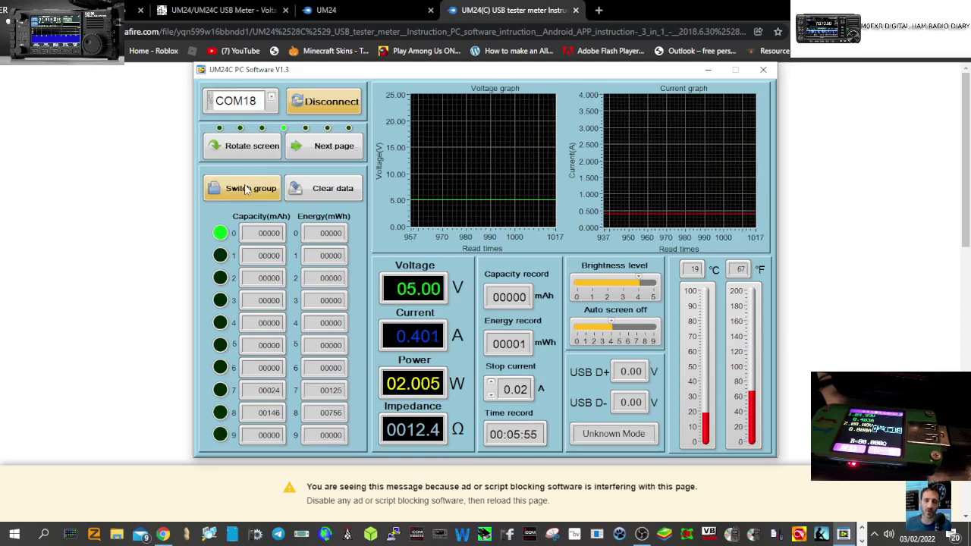
click(257, 196)
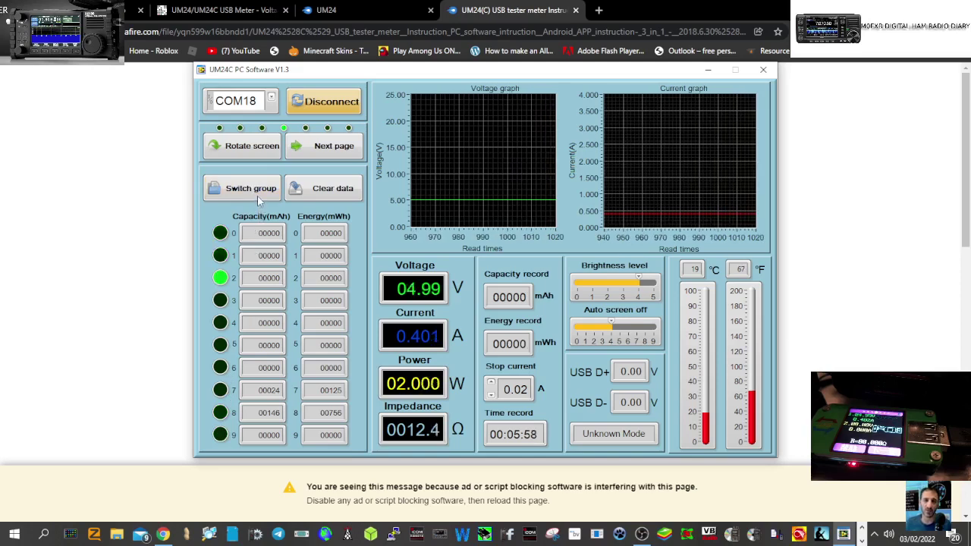
click(257, 196)
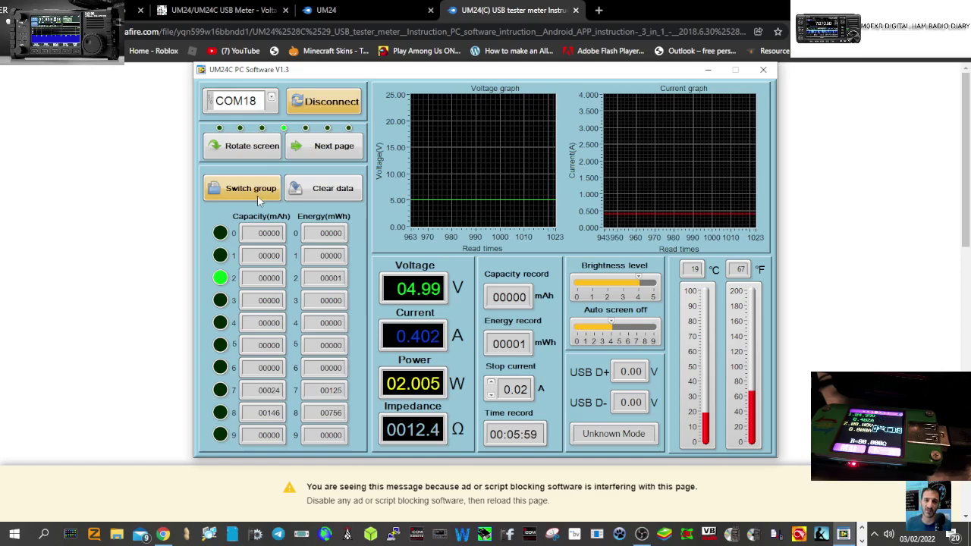
click(258, 196)
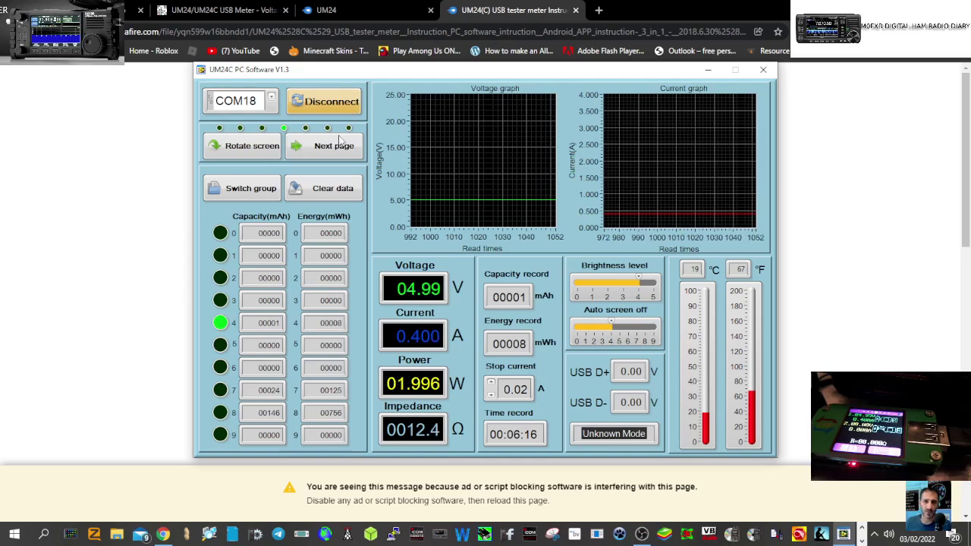
- Advance the meter through its screen pages to the seventh, then show the UM24 MediaFire folder
click(332, 147)
click(332, 147)
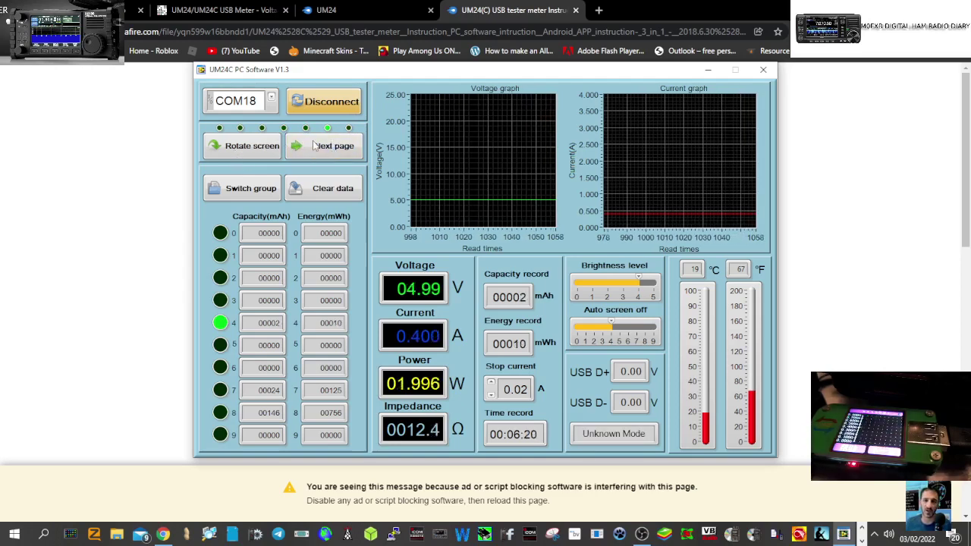
click(322, 147)
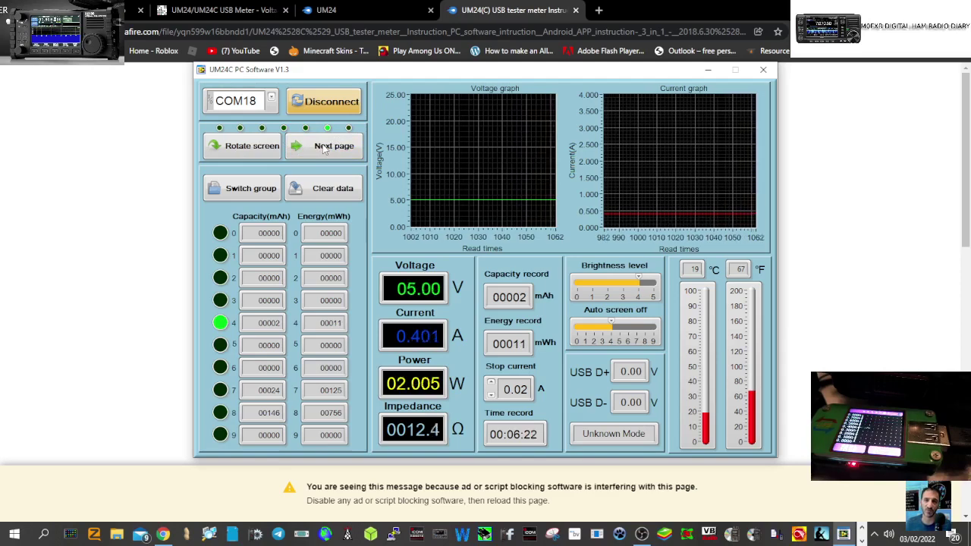
click(322, 148)
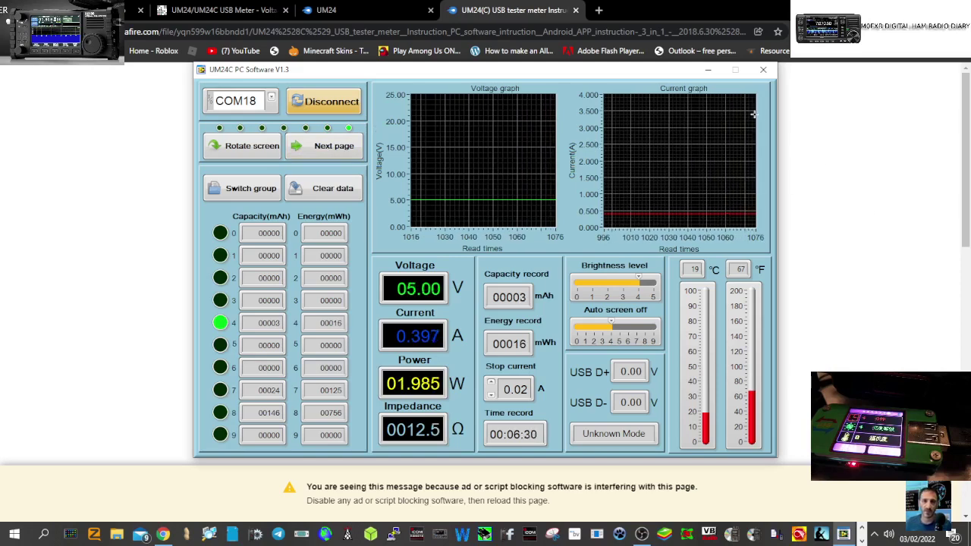
click(323, 10)
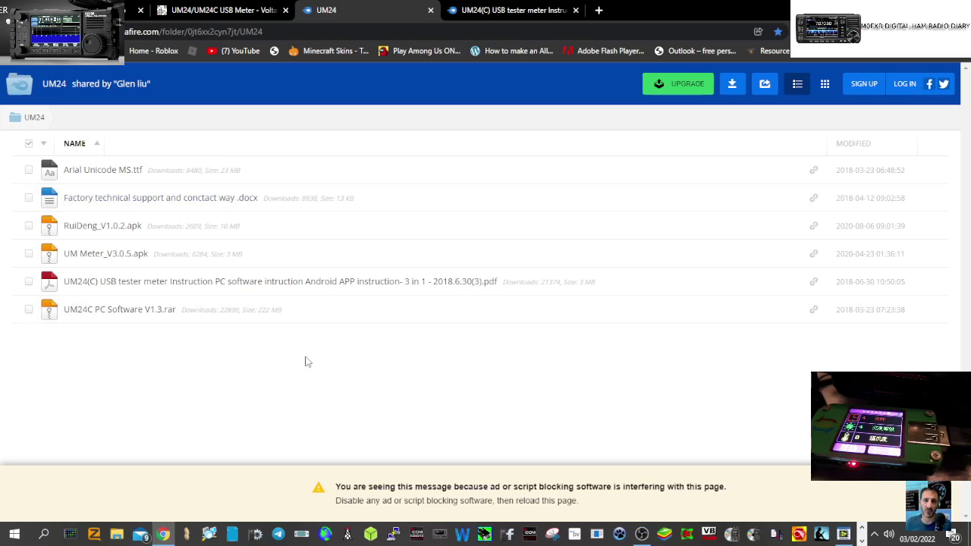
- Download the UM24(C) USB tester instruction PDF and return to the UM24 folder listing
click(295, 285)
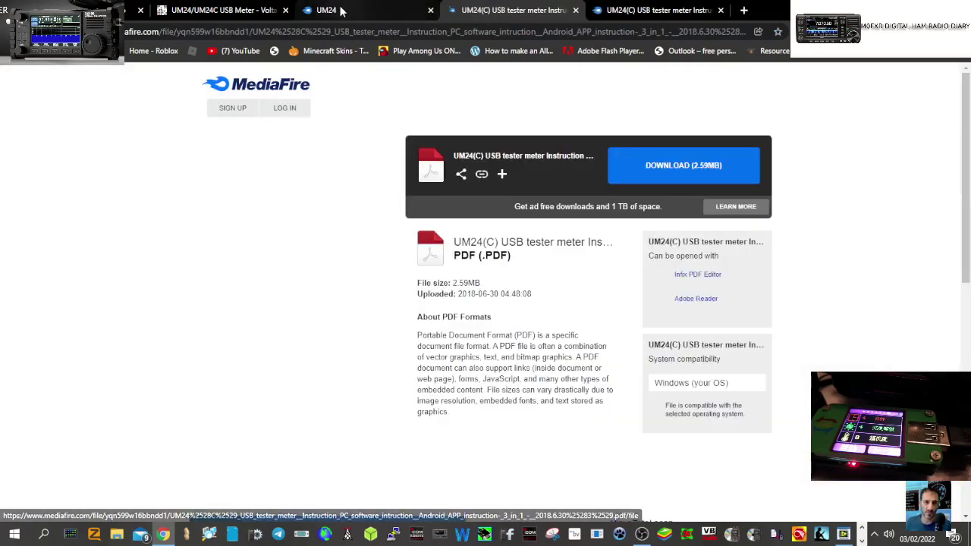
click(681, 166)
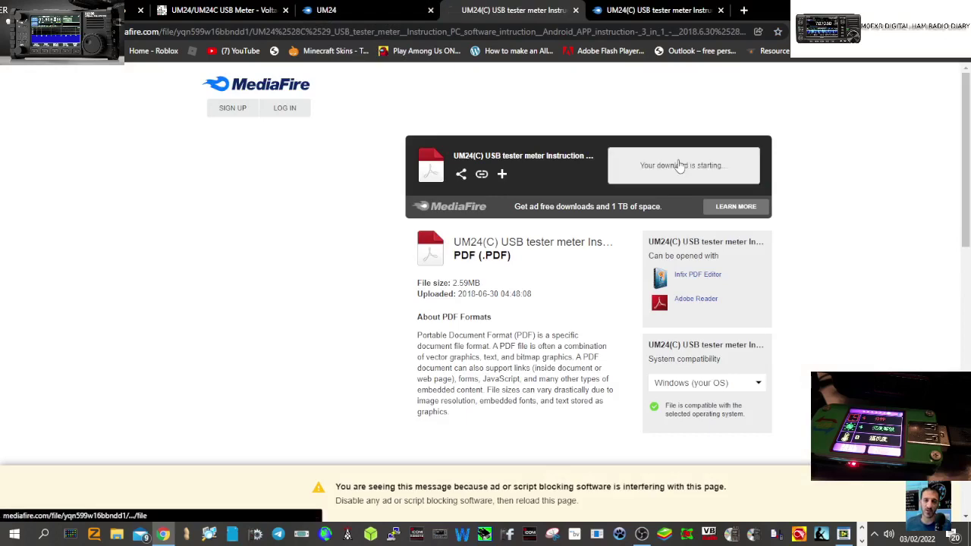
click(330, 15)
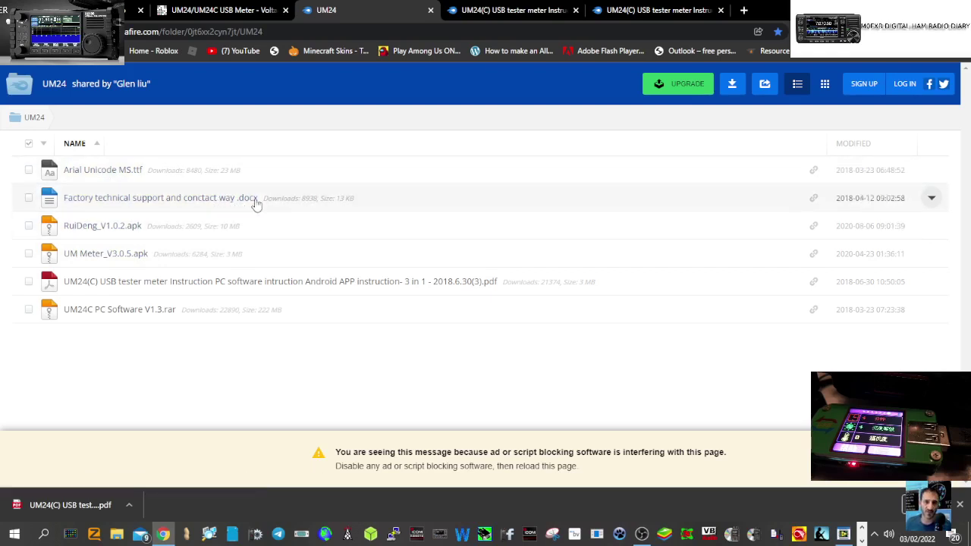
- Open the Arial Unicode MS.ttf download page, then move through the tabs to the YouTube Studio video details
click(110, 177)
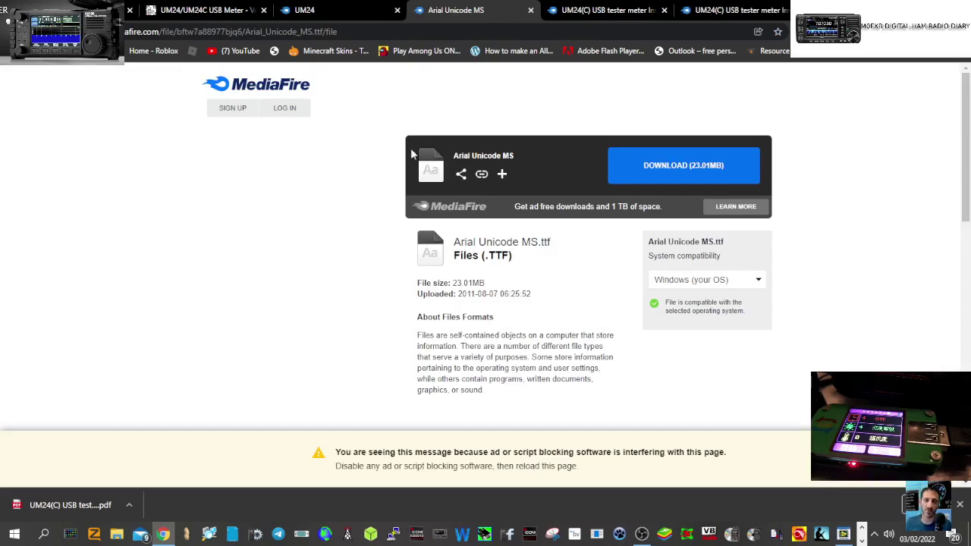
click(583, 10)
click(723, 15)
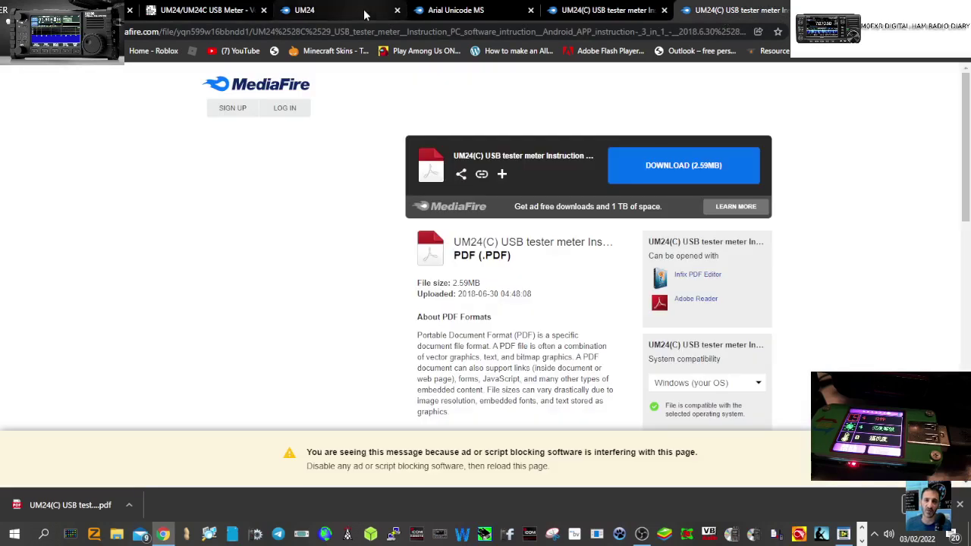
click(325, 11)
click(212, 18)
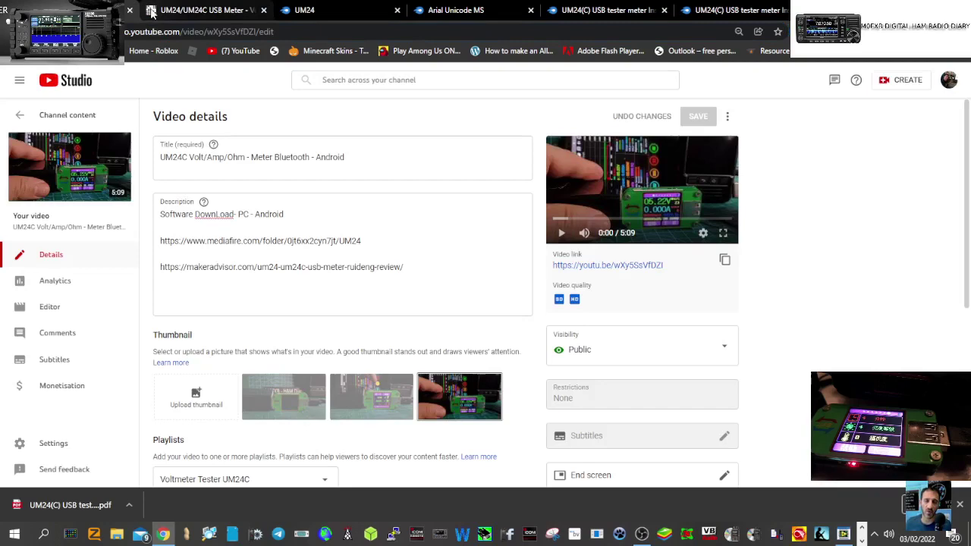
- Cycle through the folder, font and PDF tabs, ending on the UM24 vs UM24C review
click(174, 15)
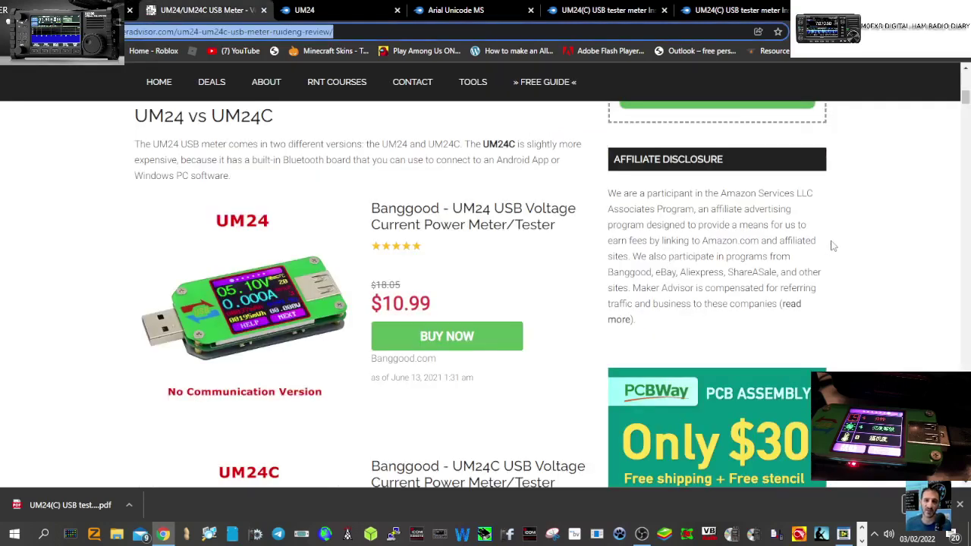
click(356, 14)
click(455, 14)
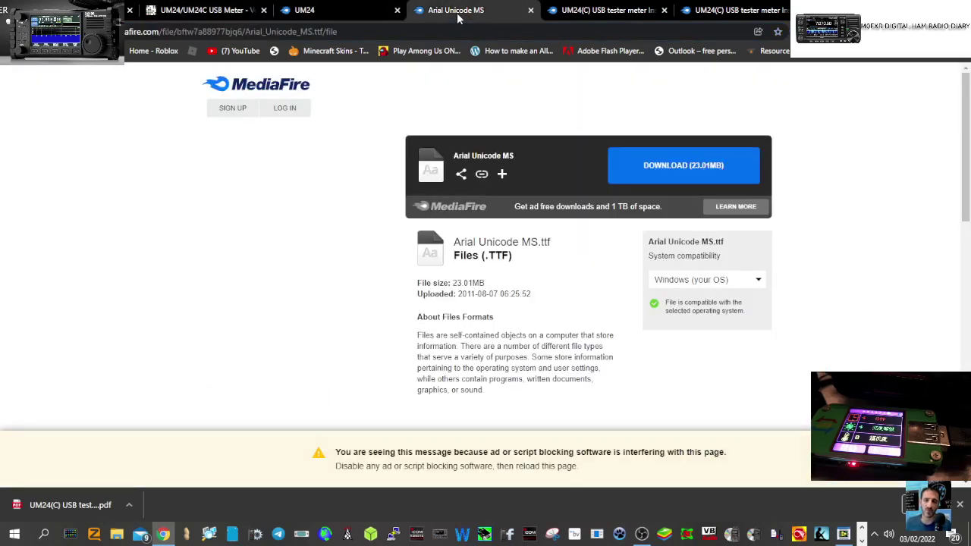
click(610, 12)
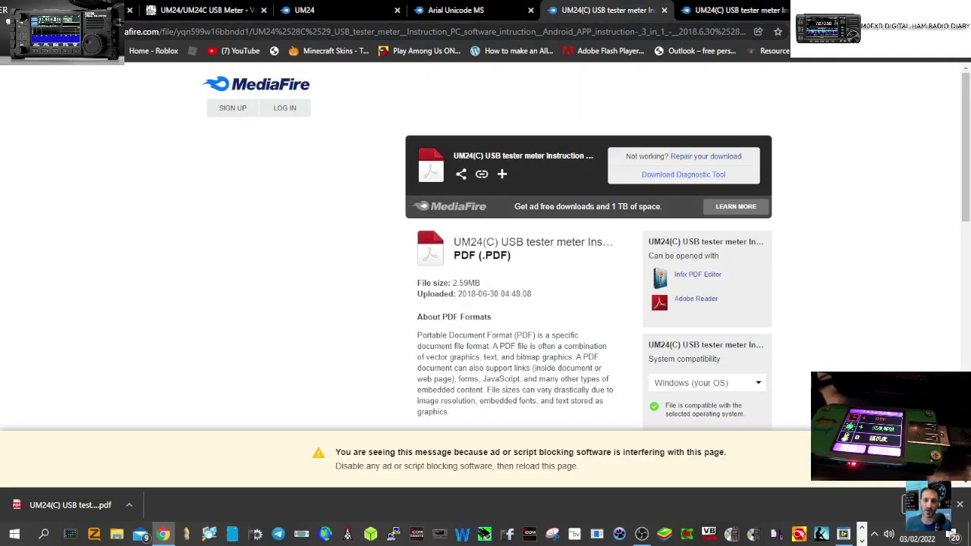
click(216, 12)
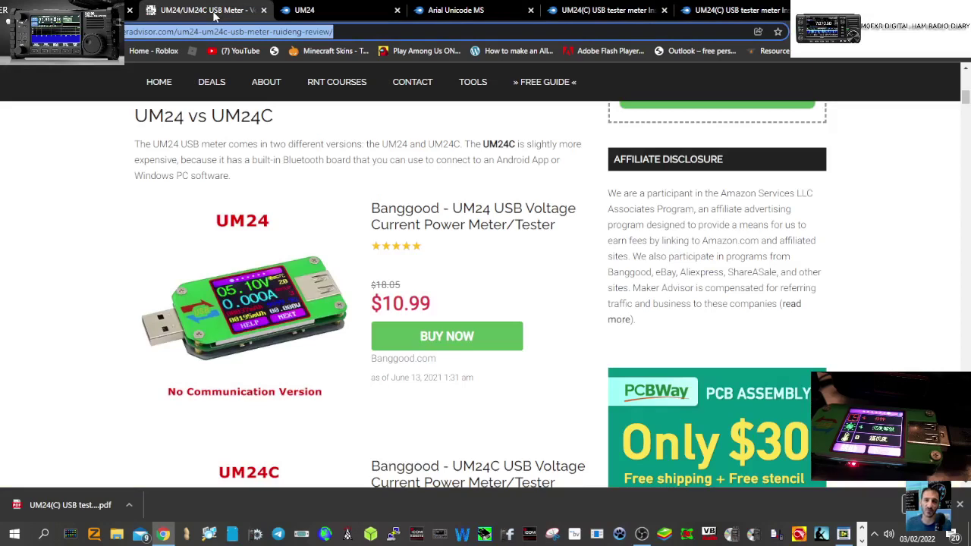